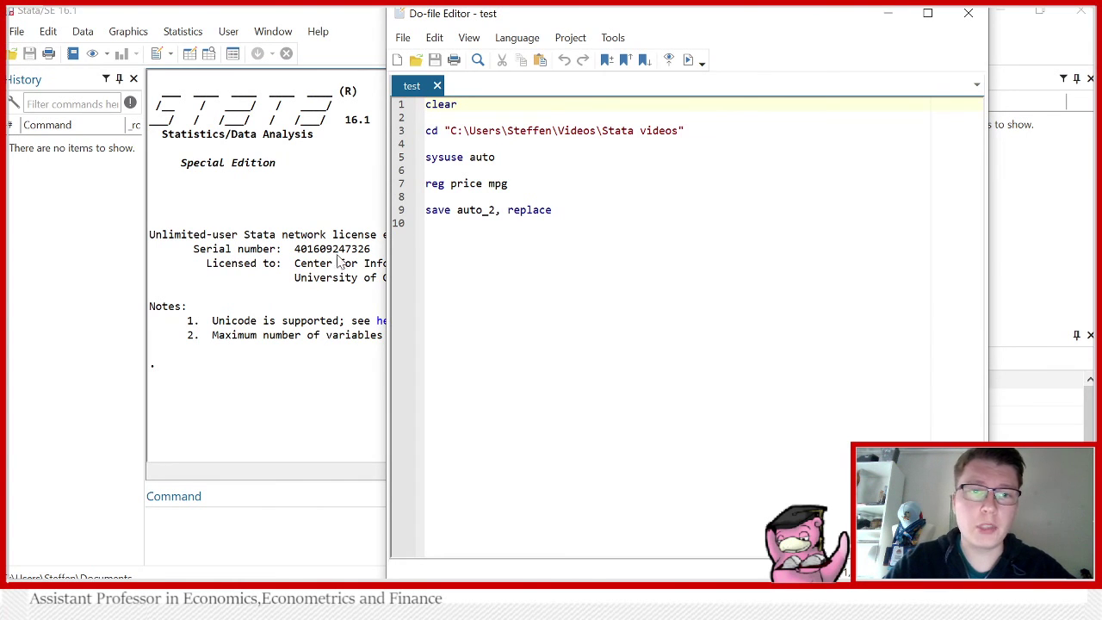
Check the Results window, then place the cursor at the end of the cd line in do-file 'test'.
{"action": "left_click", "coordinate": [330, 364]}
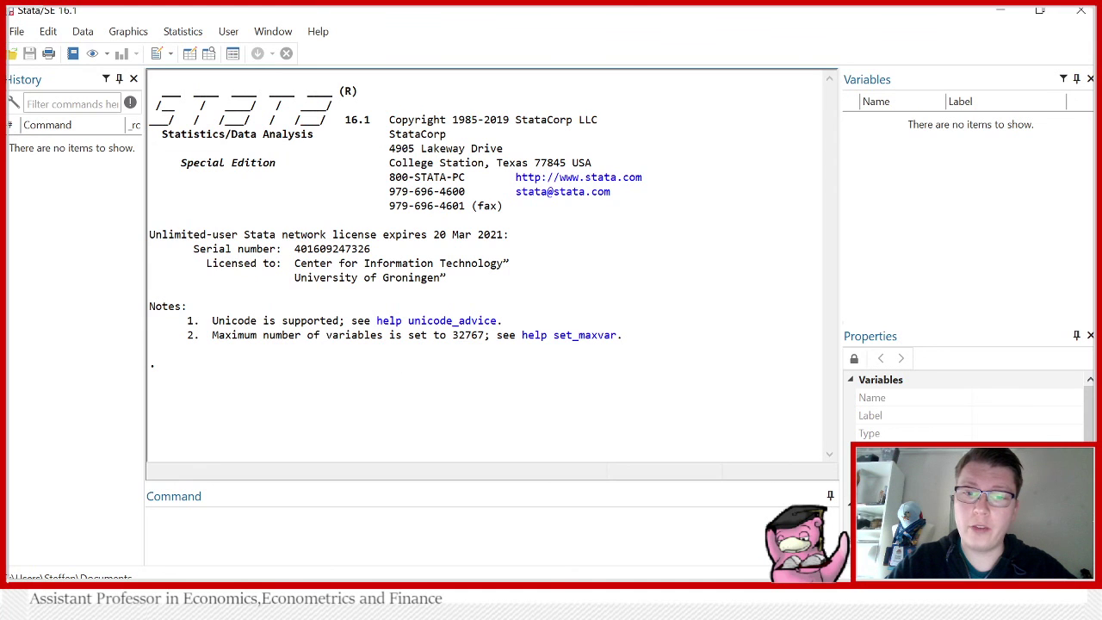
{"action": "left_click", "coordinate": [706, 522]}
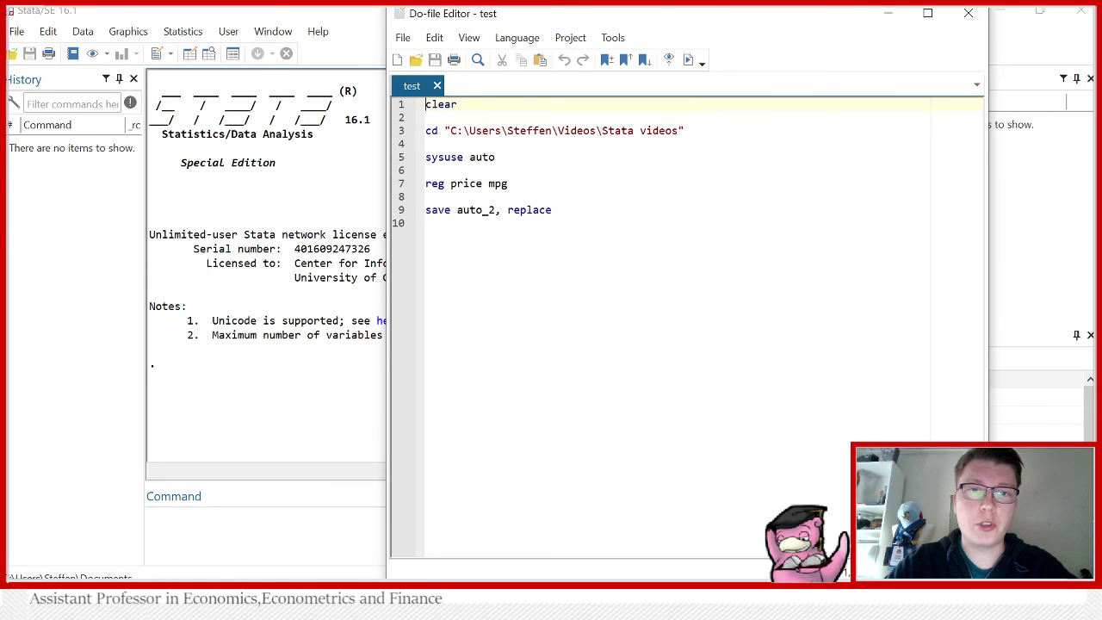
{"action": "left_click", "coordinate": [425, 117]}
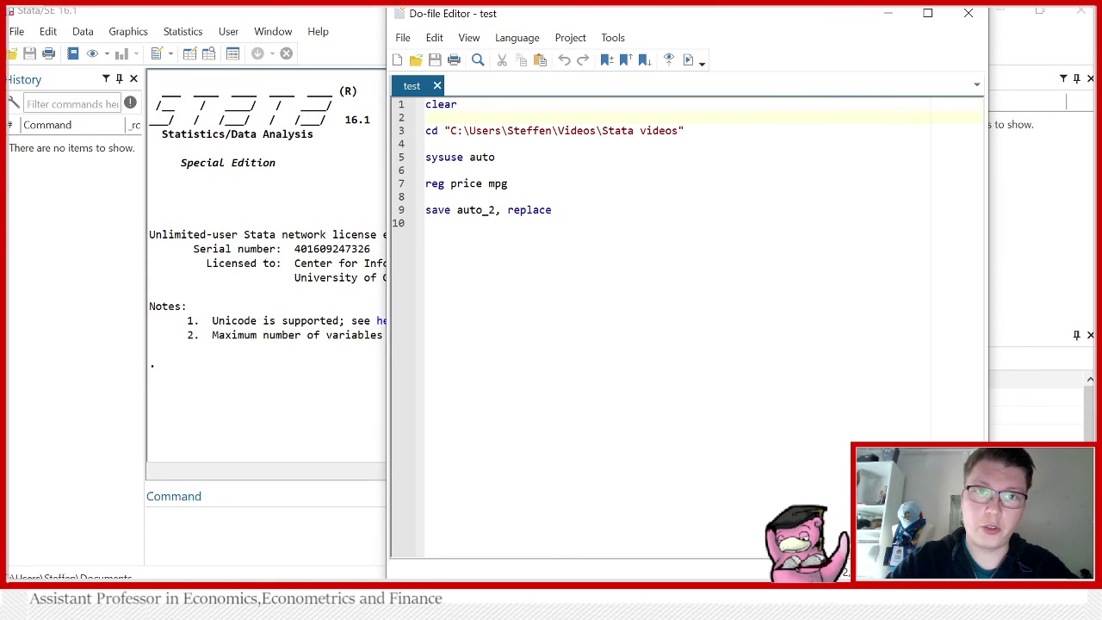
{"action": "key", "text": "Down"}
{"action": "key", "text": "Down"}
{"action": "key", "text": "Down"}
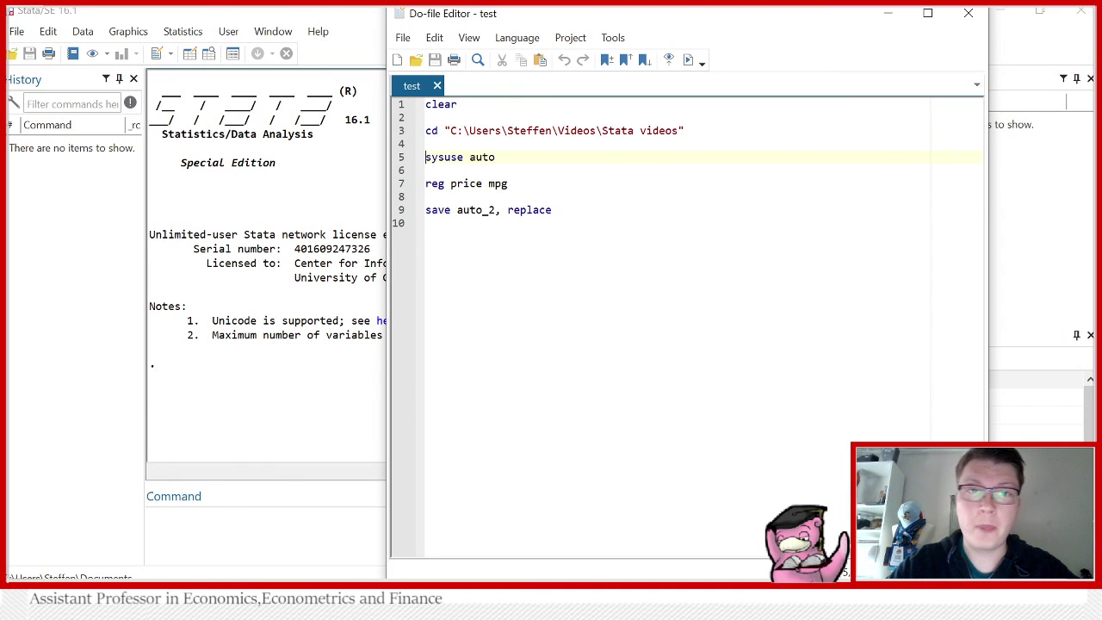
{"action": "left_click", "coordinate": [427, 117]}
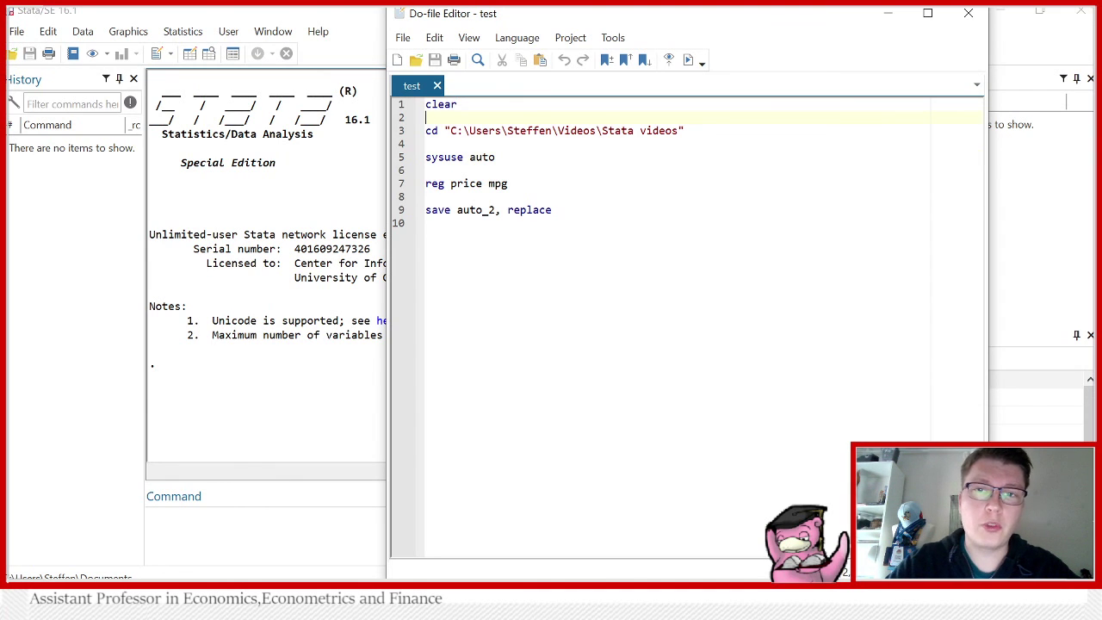
{"action": "key", "text": "Down"}
{"action": "key", "text": "Down"}
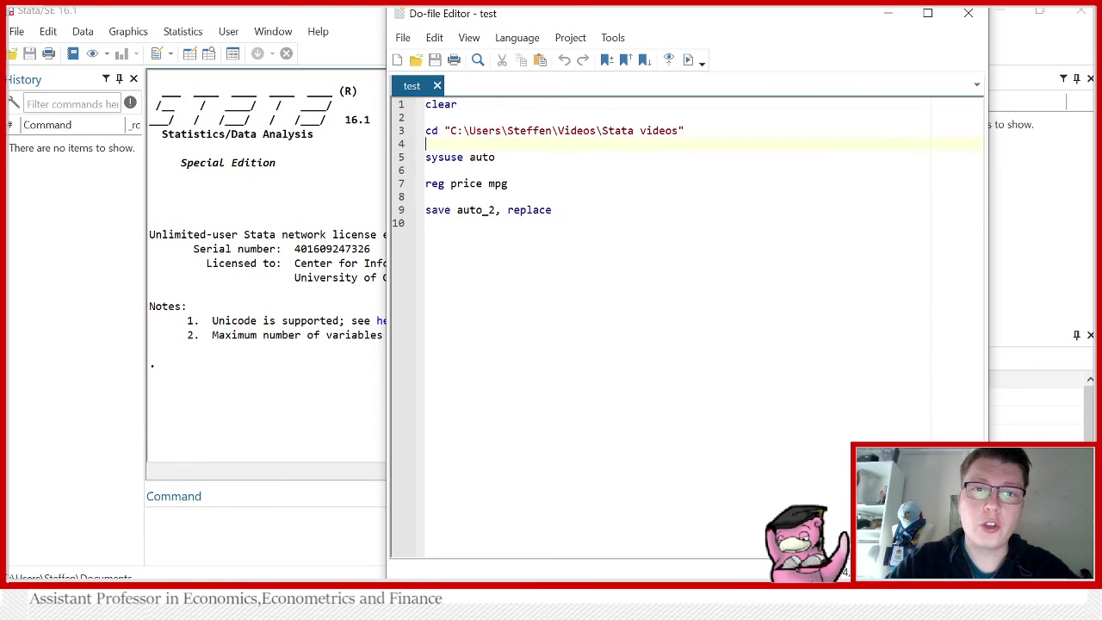
Add log using "mylogfile.txt", replace on a new line after the cd command.
{"action": "key", "text": "Return"}
{"action": "key", "text": "Return"}
{"action": "key", "text": "Up"}
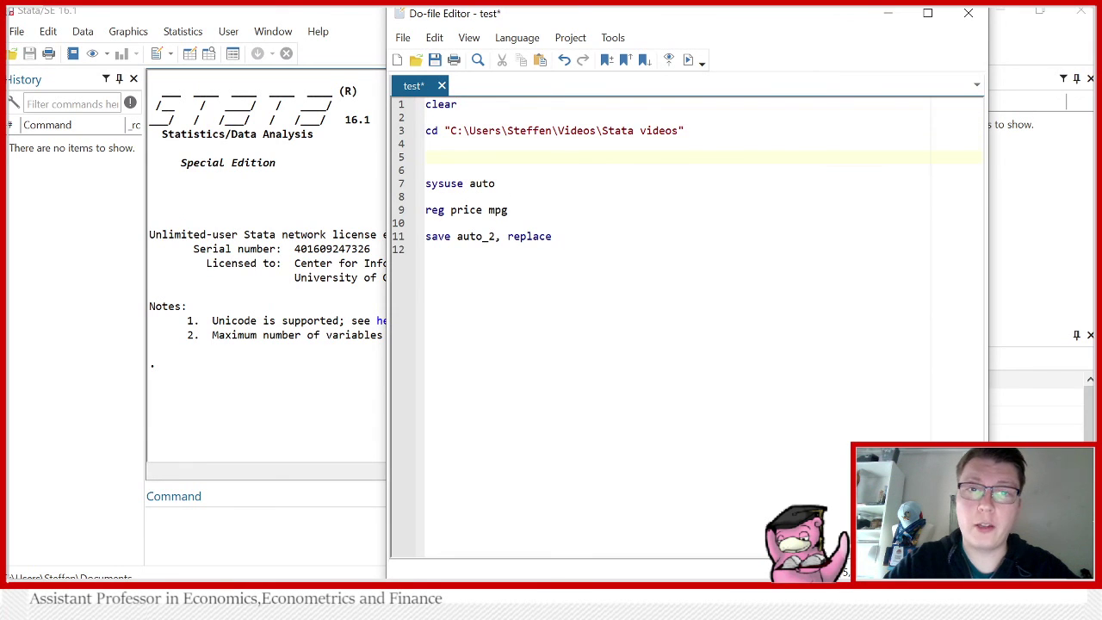
{"action": "type", "text": "log using "}
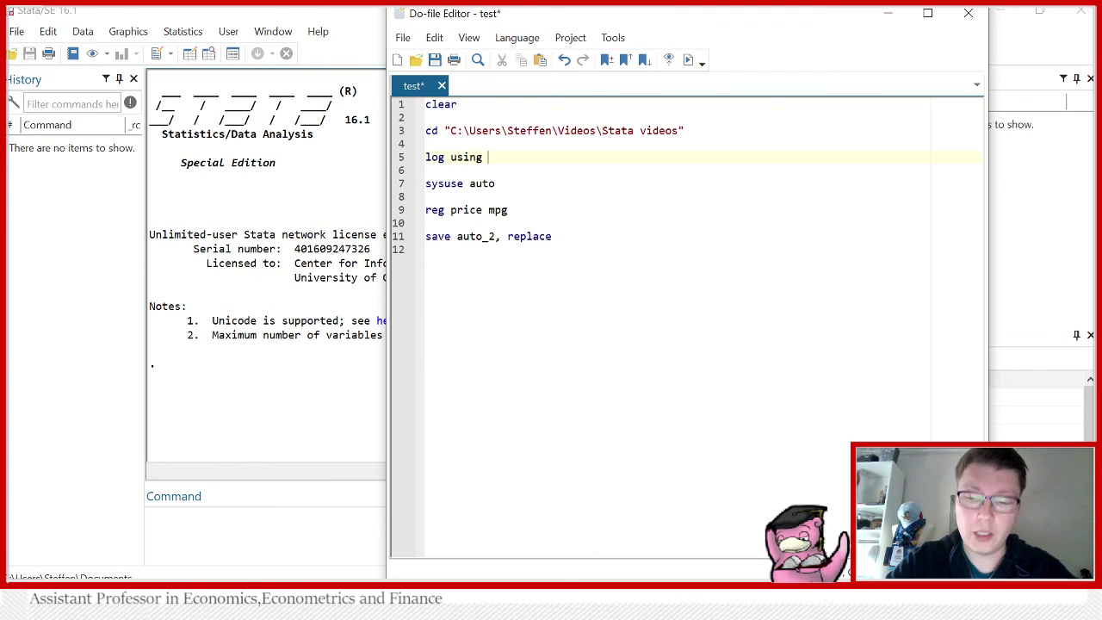
{"action": "type", "text": "\""}
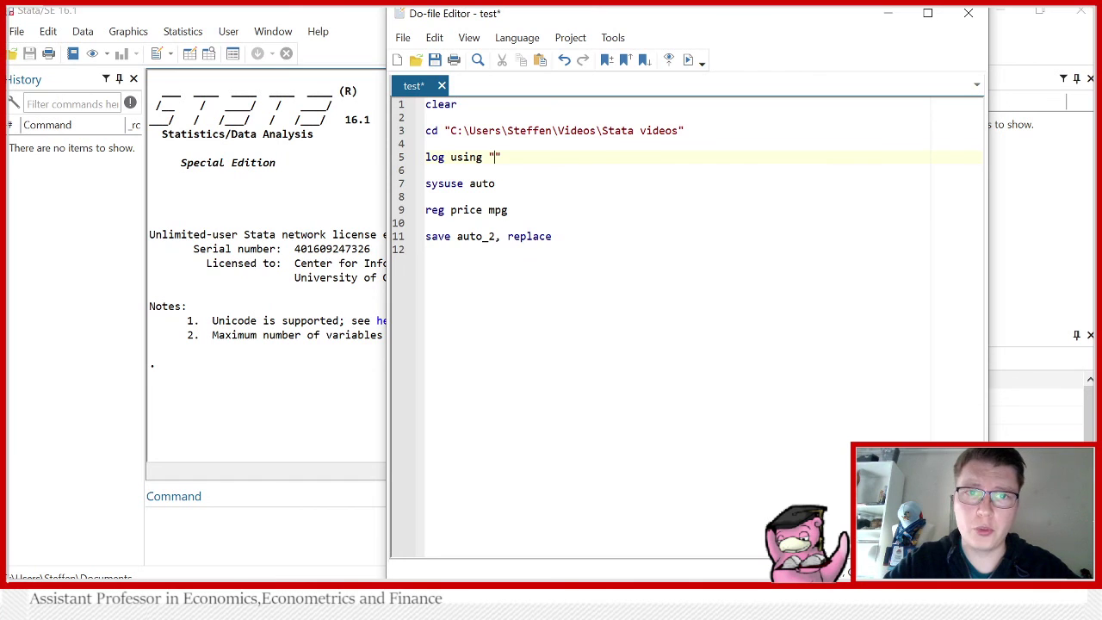
{"action": "type", "text": "mylogfi"}
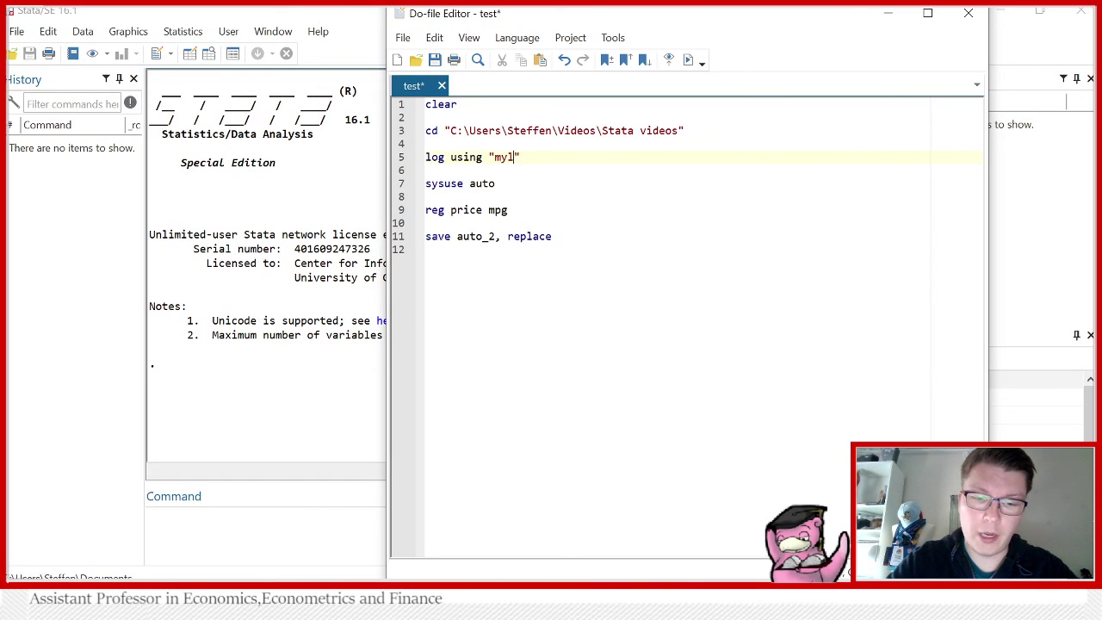
{"action": "type", "text": "le"}
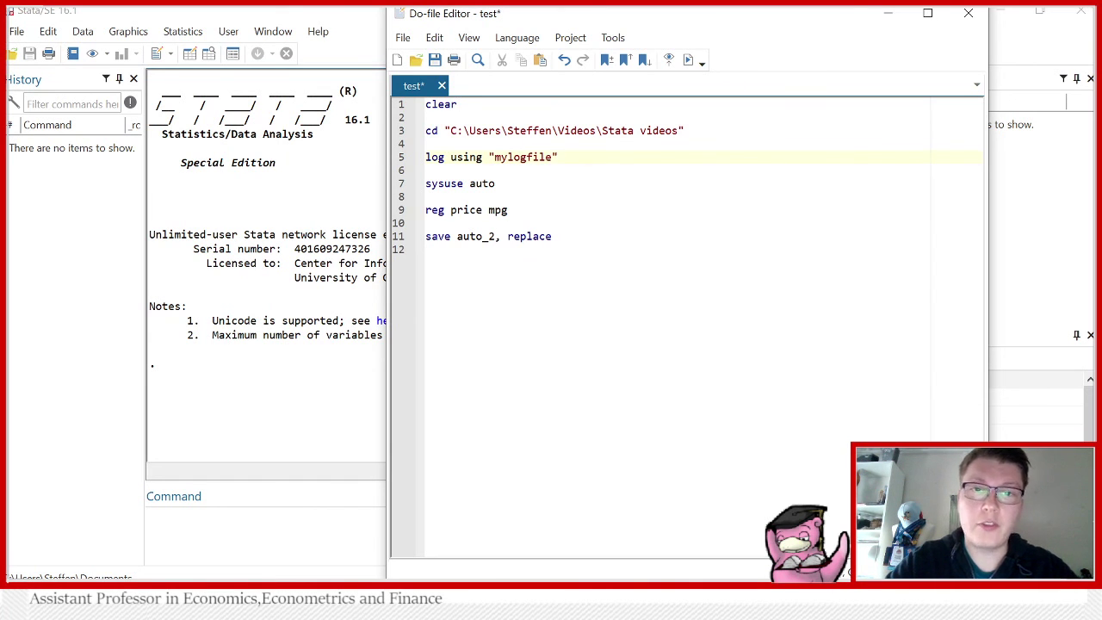
{"action": "type", "text": ".txt"}
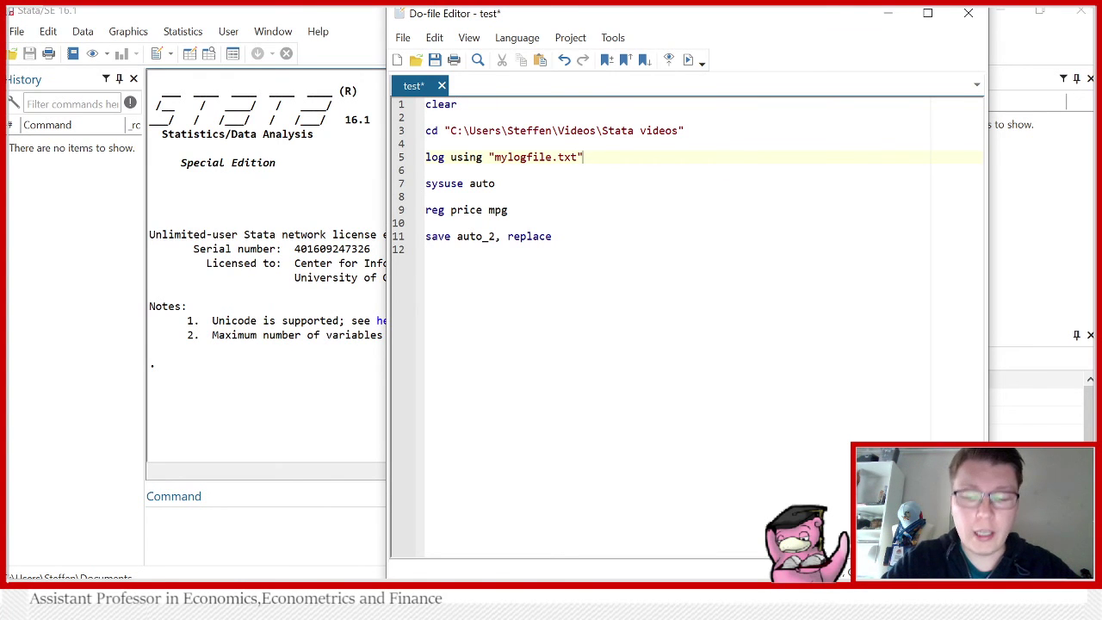
{"action": "type", "text": ", replace"}
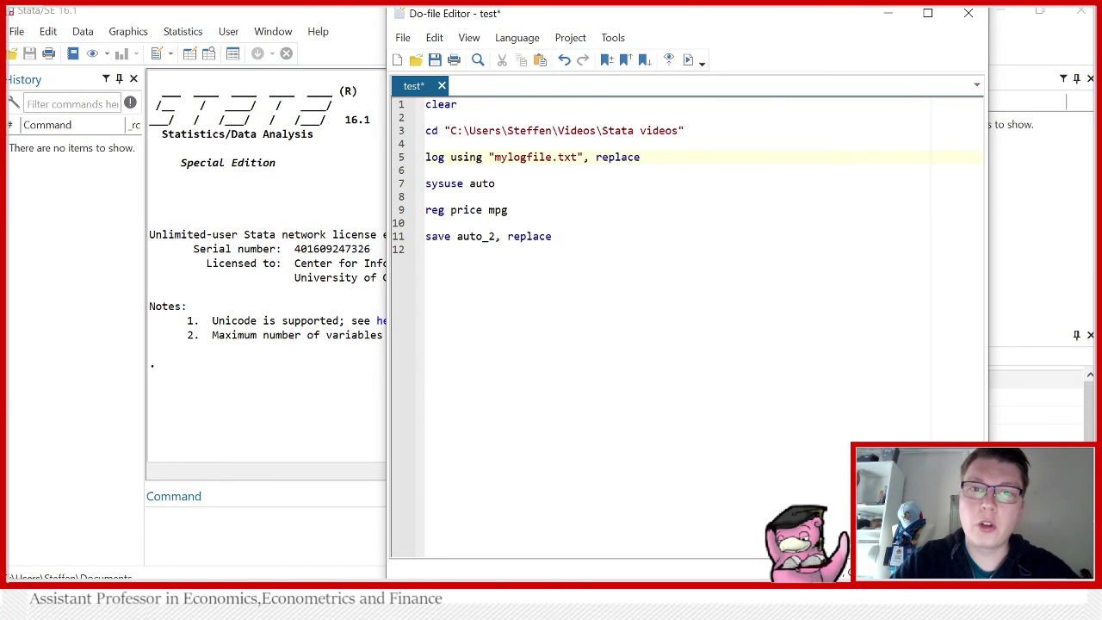
Add log close on a new line after the save command.
{"action": "left_click", "coordinate": [557, 236]}
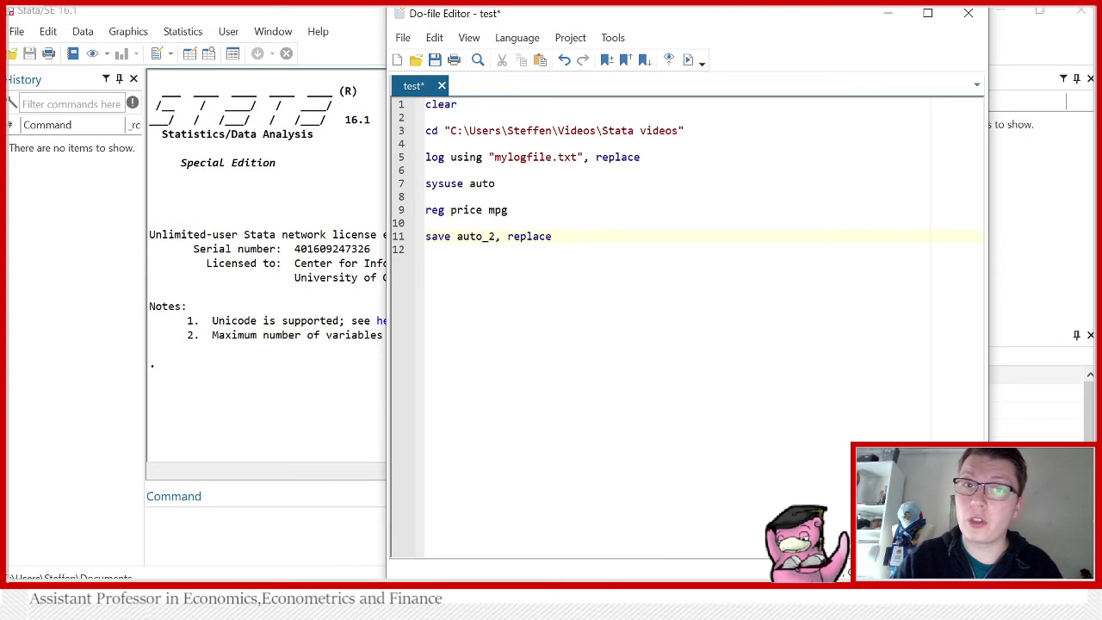
{"action": "key", "text": "Return"}
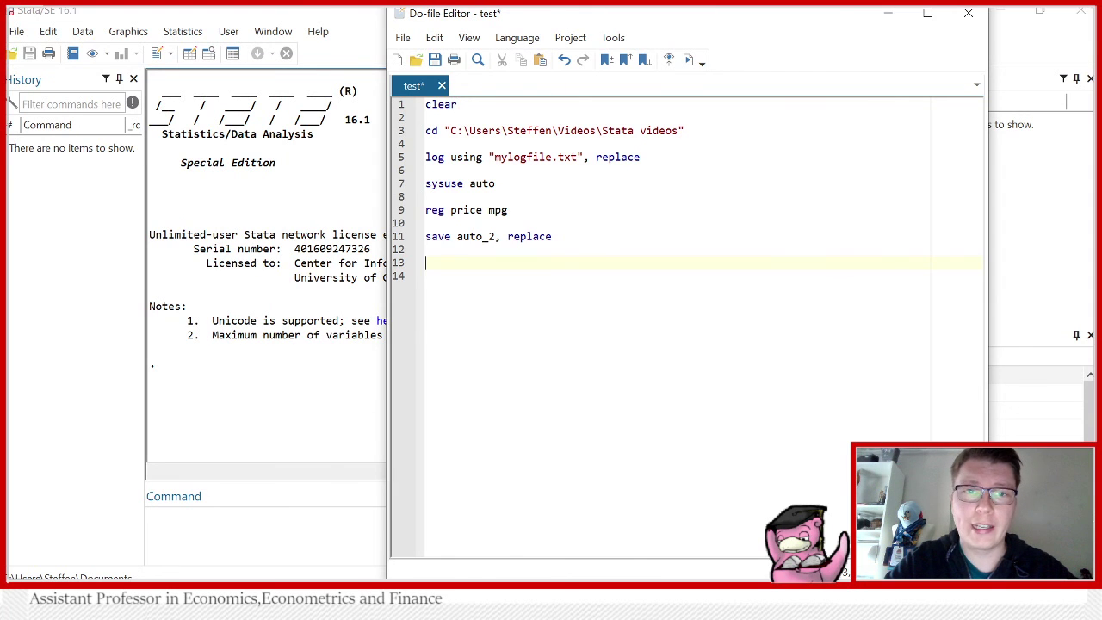
{"action": "type", "text": "log close"}
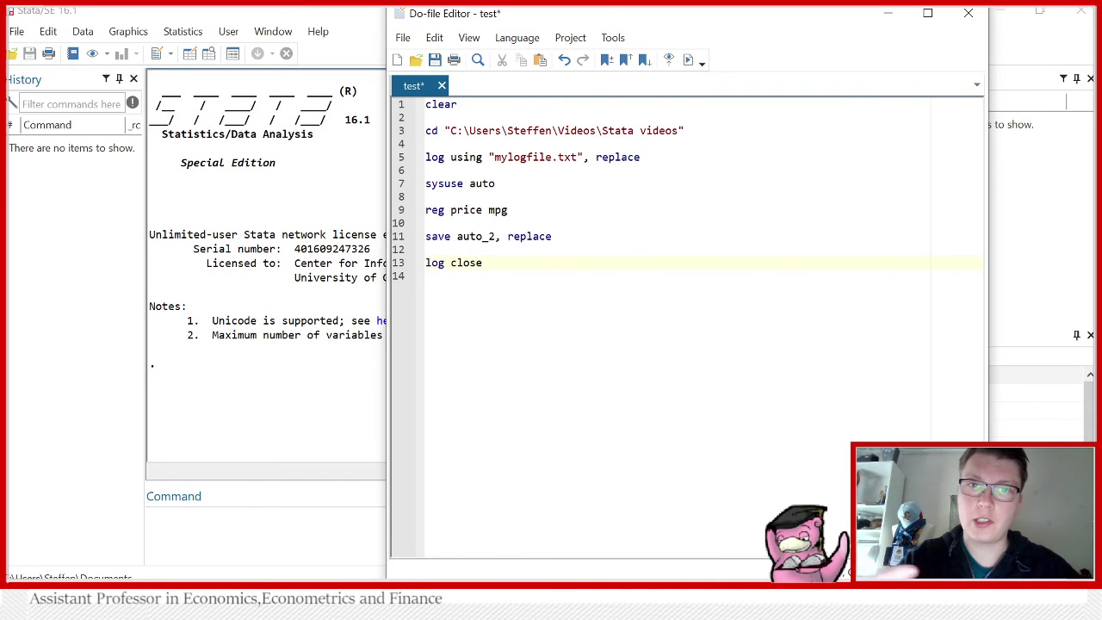
Run the do-file and review the Results output through the regression and log close.
{"action": "left_click", "coordinate": [690, 60]}
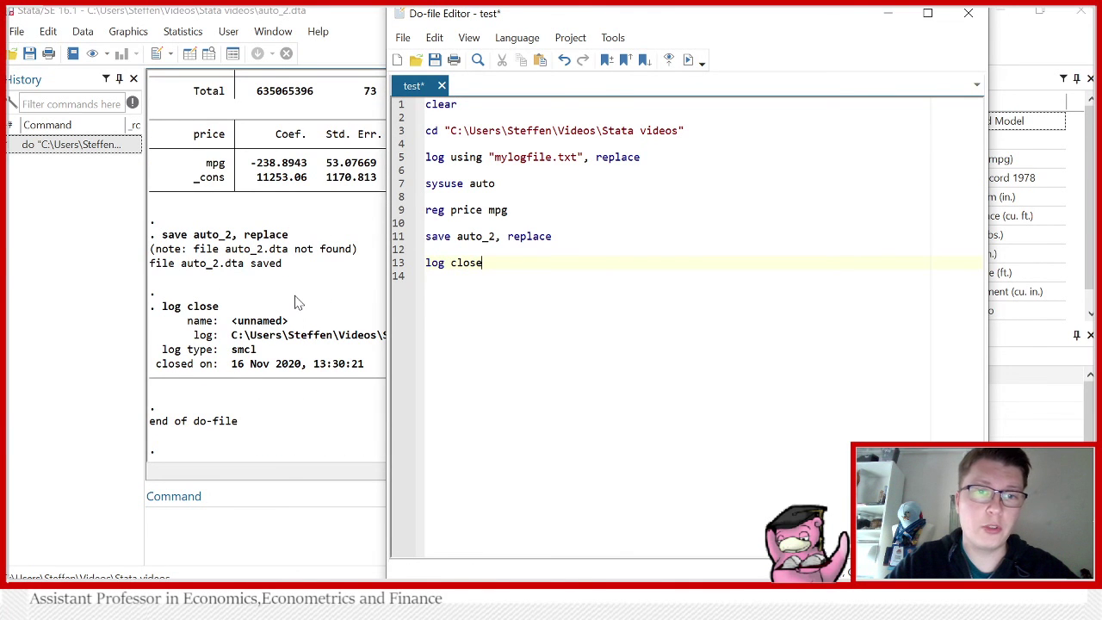
{"action": "left_click", "coordinate": [295, 302]}
{"action": "scroll", "coordinate": [310, 258], "scroll_direction": "up", "scroll_amount": 13}
{"action": "scroll", "coordinate": [319, 239], "scroll_direction": "down", "scroll_amount": 4}
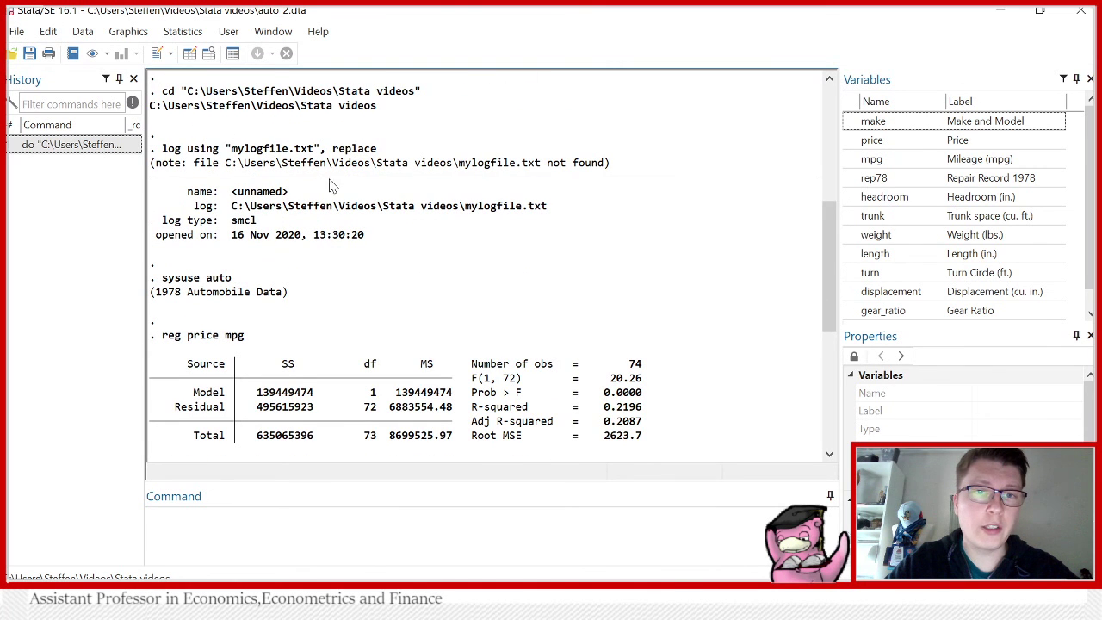
{"action": "scroll", "coordinate": [366, 259], "scroll_direction": "down", "scroll_amount": 4}
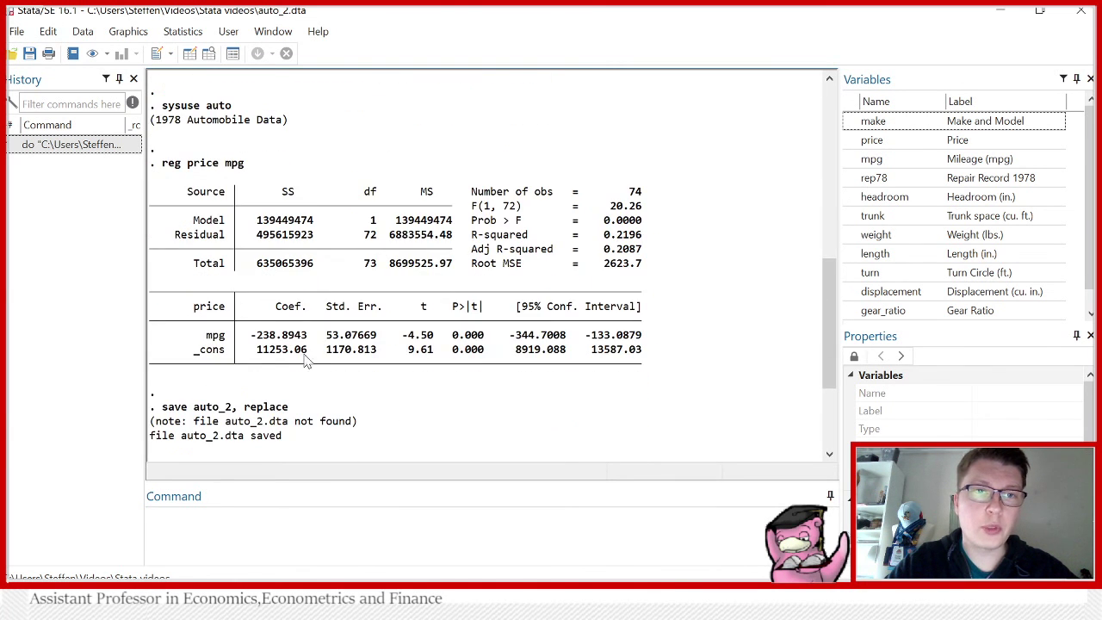
{"action": "scroll", "coordinate": [400, 284], "scroll_direction": "down", "scroll_amount": 2}
{"action": "scroll", "coordinate": [417, 265], "scroll_direction": "up", "scroll_amount": 2}
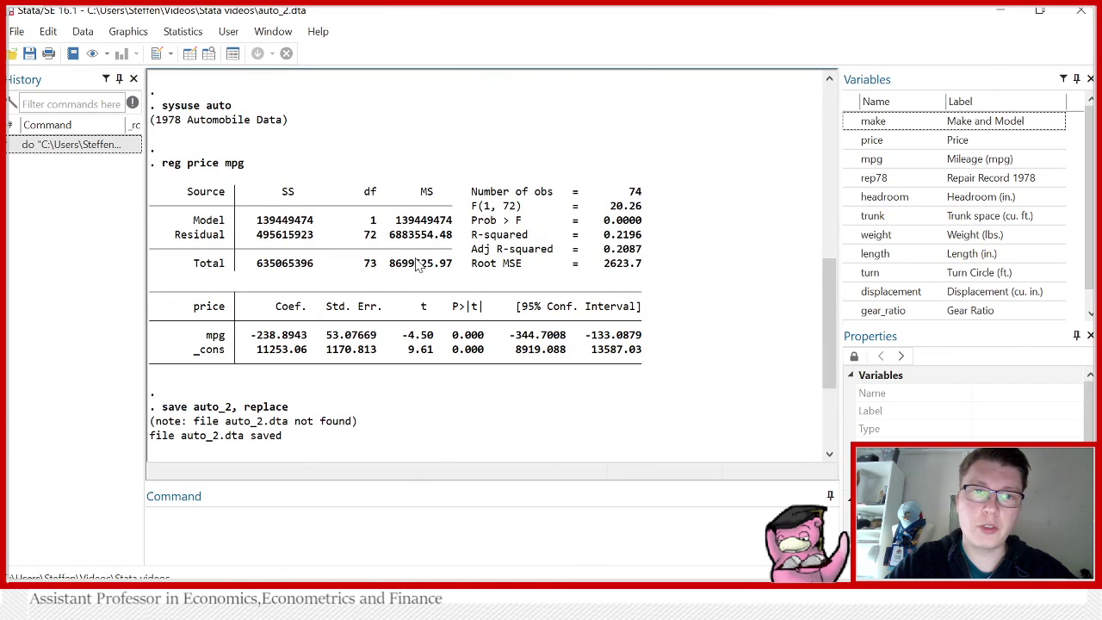
{"action": "scroll", "coordinate": [307, 272], "scroll_direction": "down", "scroll_amount": 4}
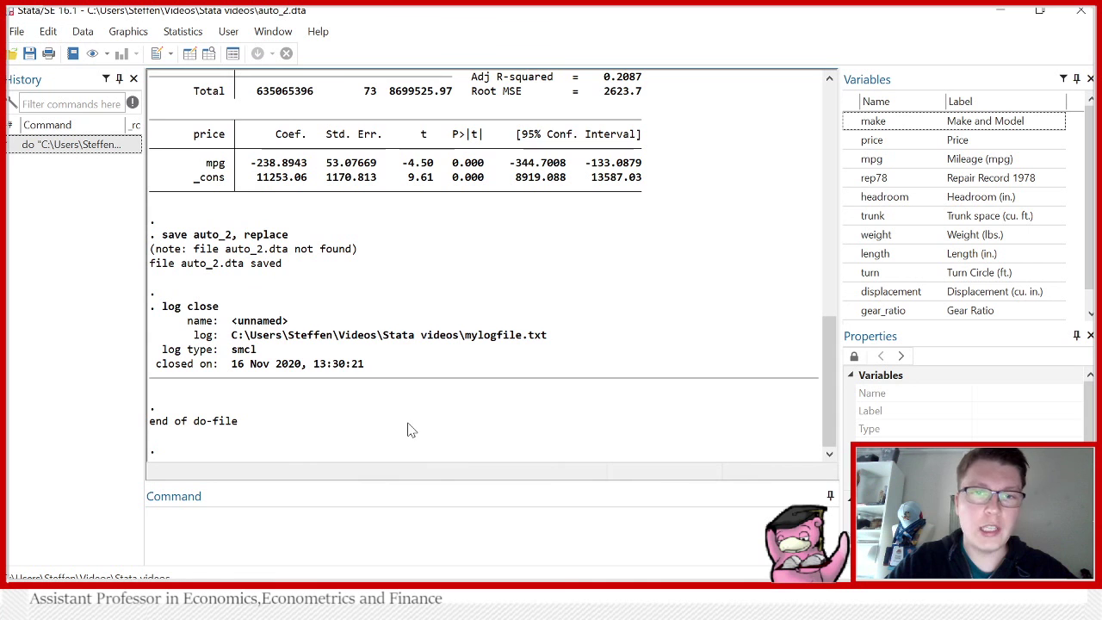
{"action": "key", "text": "alt+Tab"}
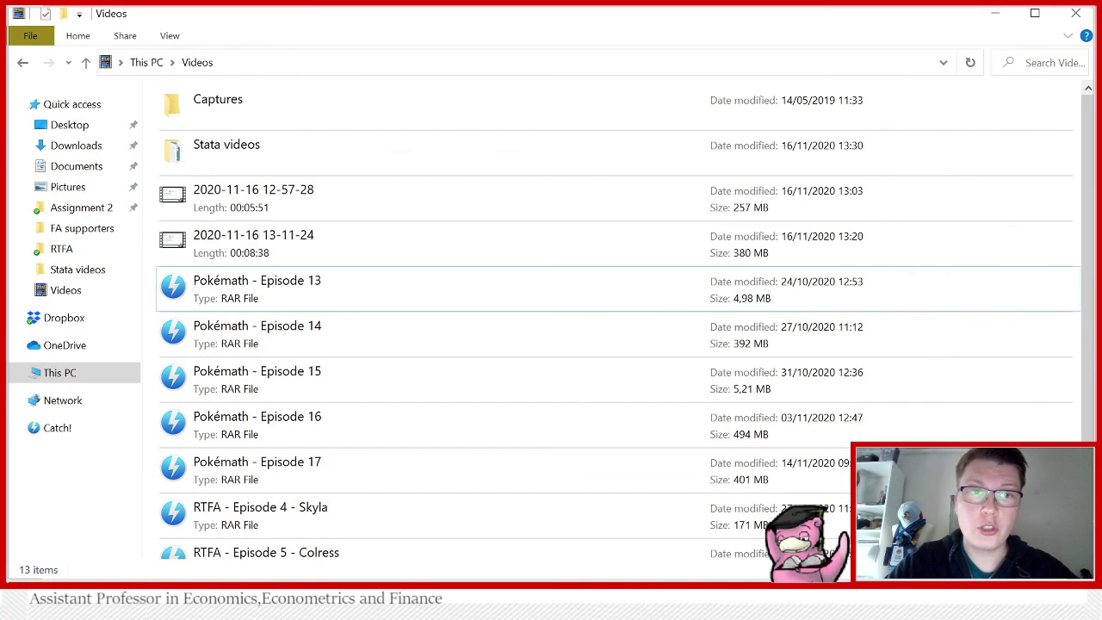
{"action": "double_click", "coordinate": [323, 159]}
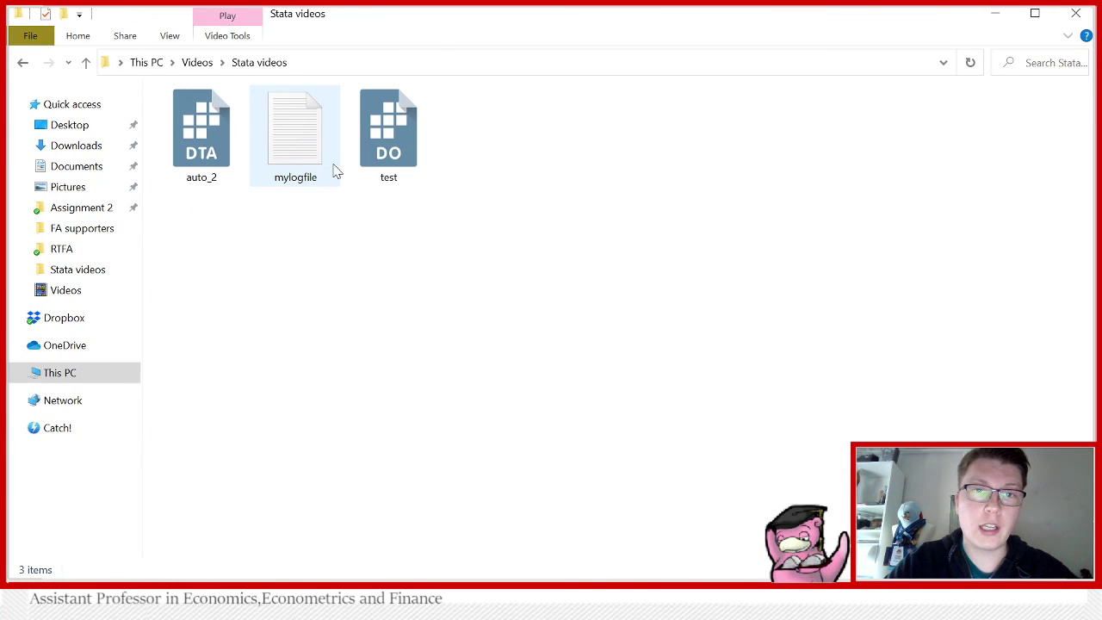
{"action": "double_click", "coordinate": [285, 125]}
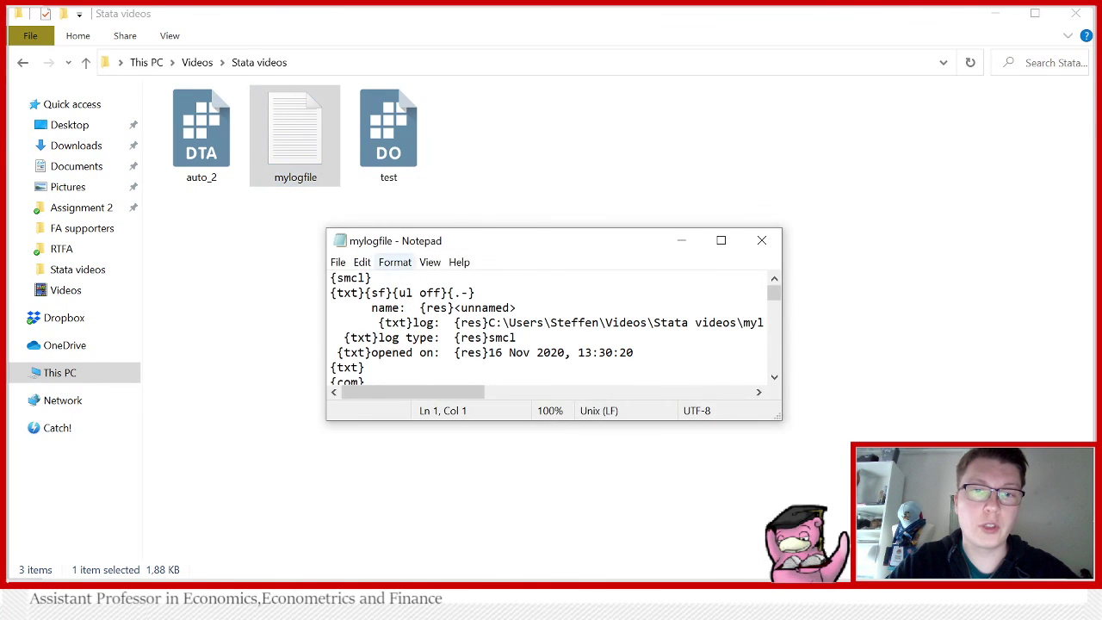
{"action": "left_click", "coordinate": [721, 240]}
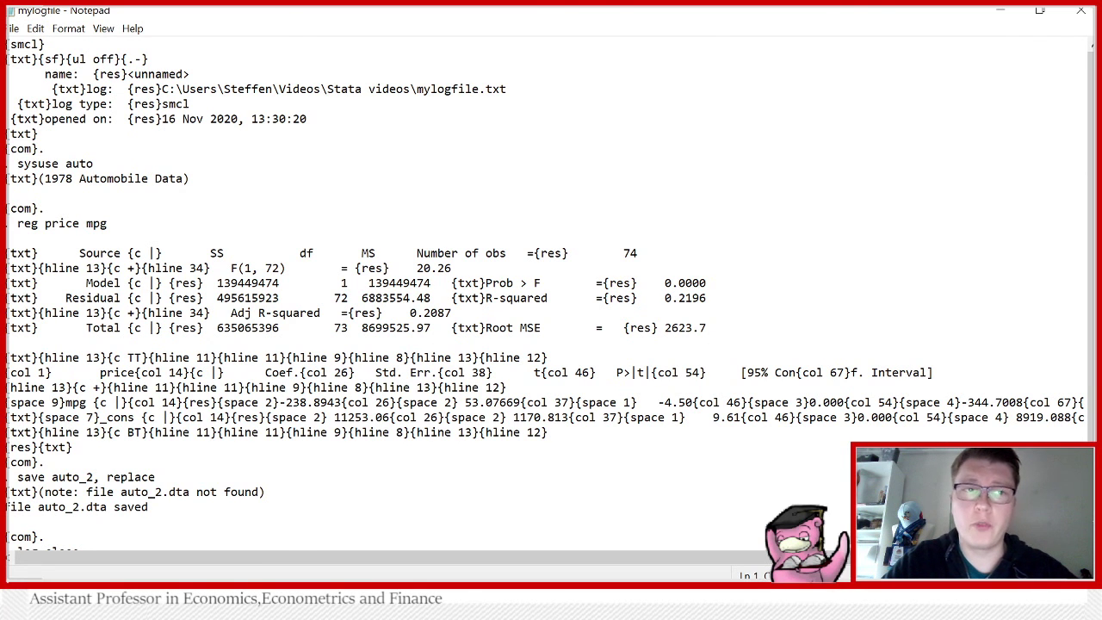
{"action": "left_click", "coordinate": [1080, 14]}
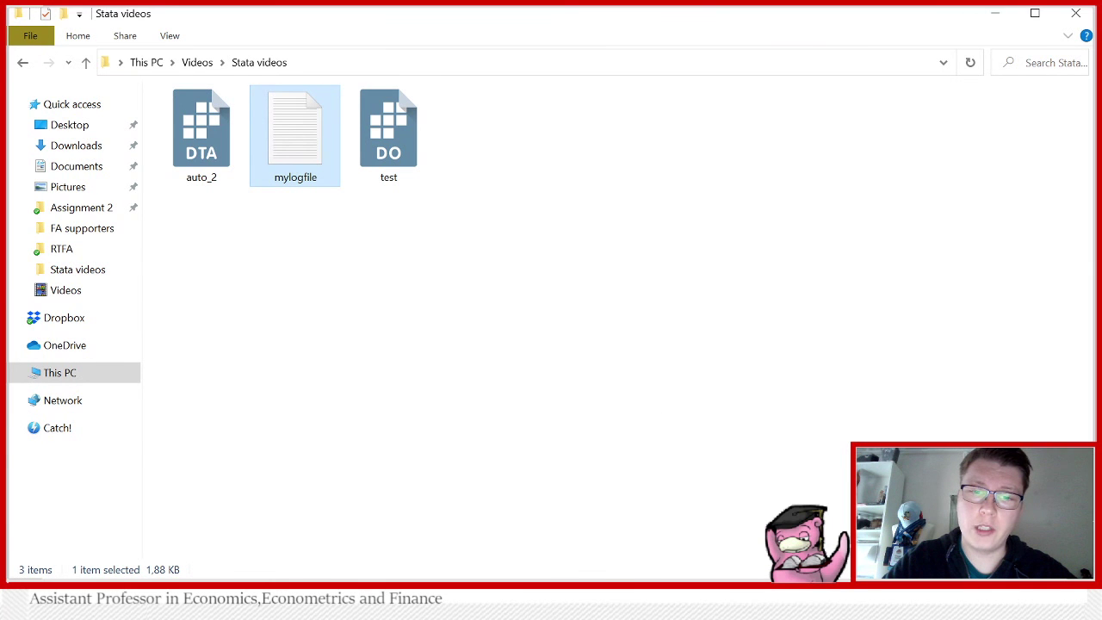
Change the log file from mylogfile.txt to mylogfile.smcl and rerun the do-file.
{"action": "left_click", "coordinate": [616, 613]}
{"action": "left_click", "coordinate": [584, 551]}
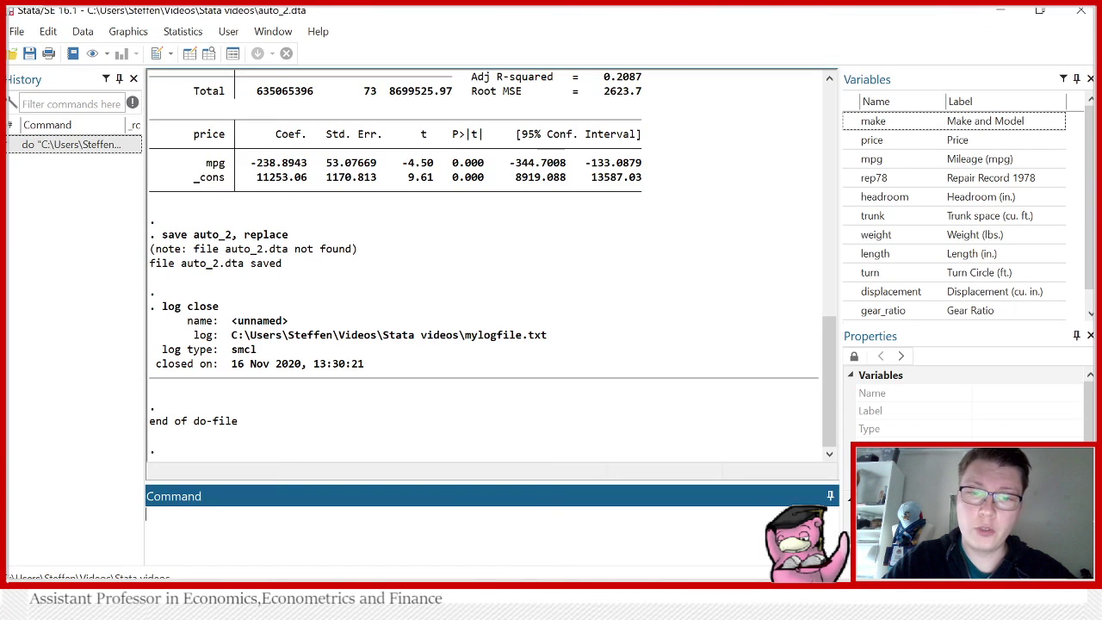
{"action": "left_click", "coordinate": [616, 613]}
{"action": "left_click", "coordinate": [710, 526]}
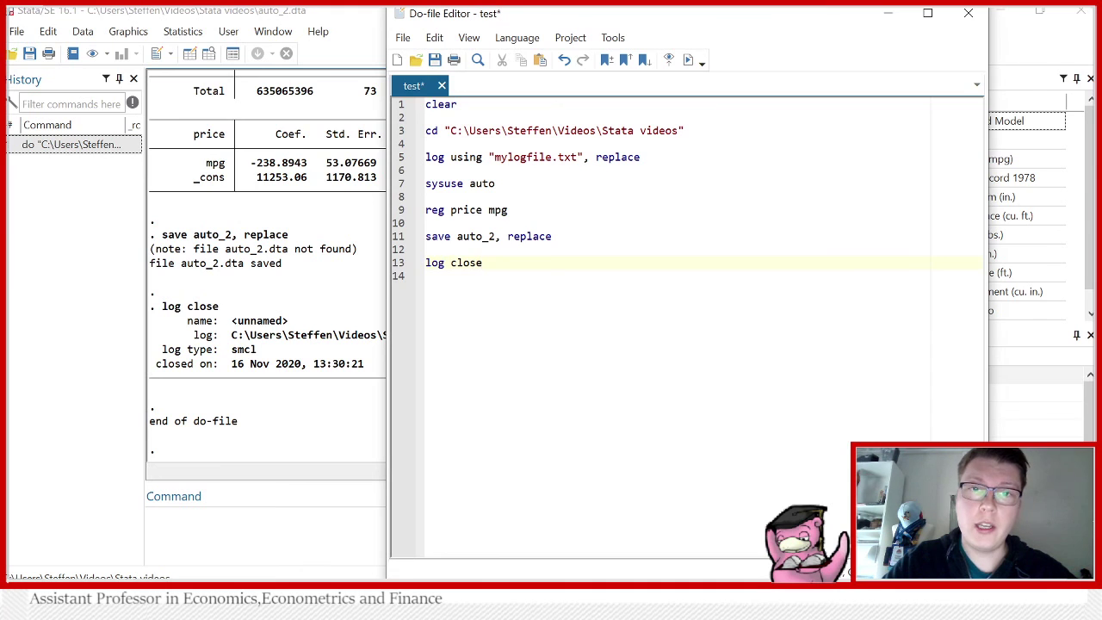
{"action": "key", "text": "BackSpace"}
{"action": "key", "text": "BackSpace"}
{"action": "key", "text": "BackSpace"}
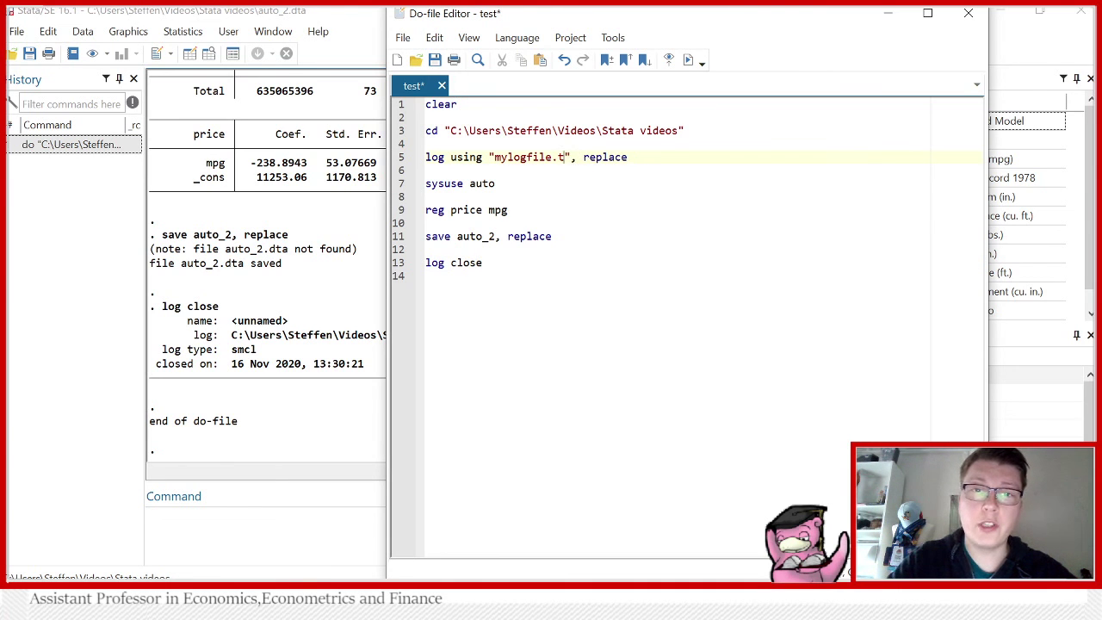
{"action": "type", "text": "smc"}
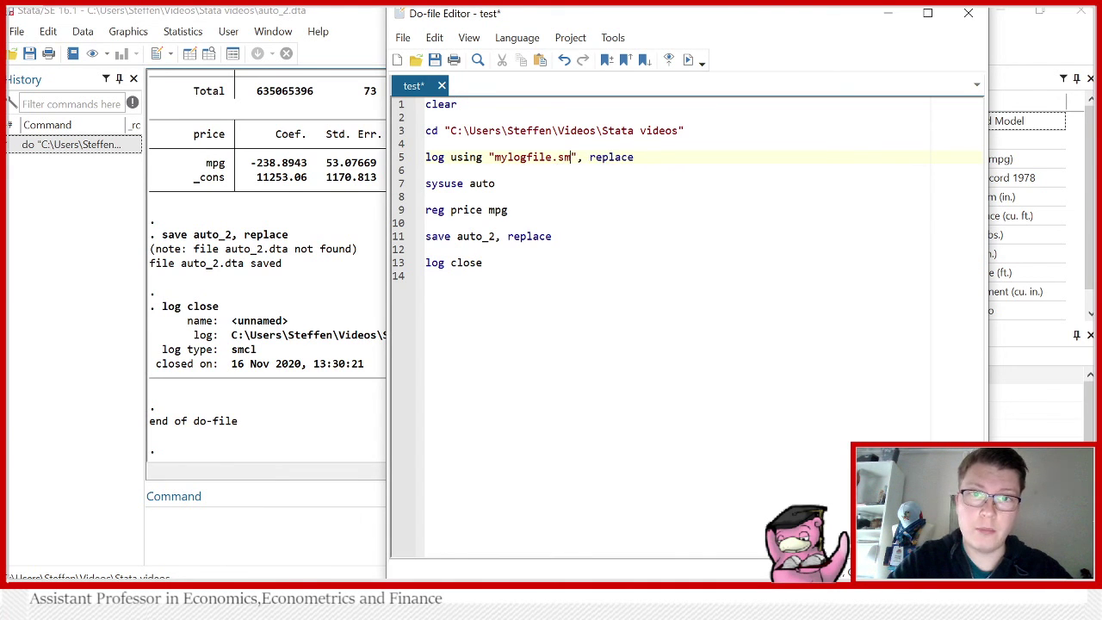
{"action": "type", "text": "l"}
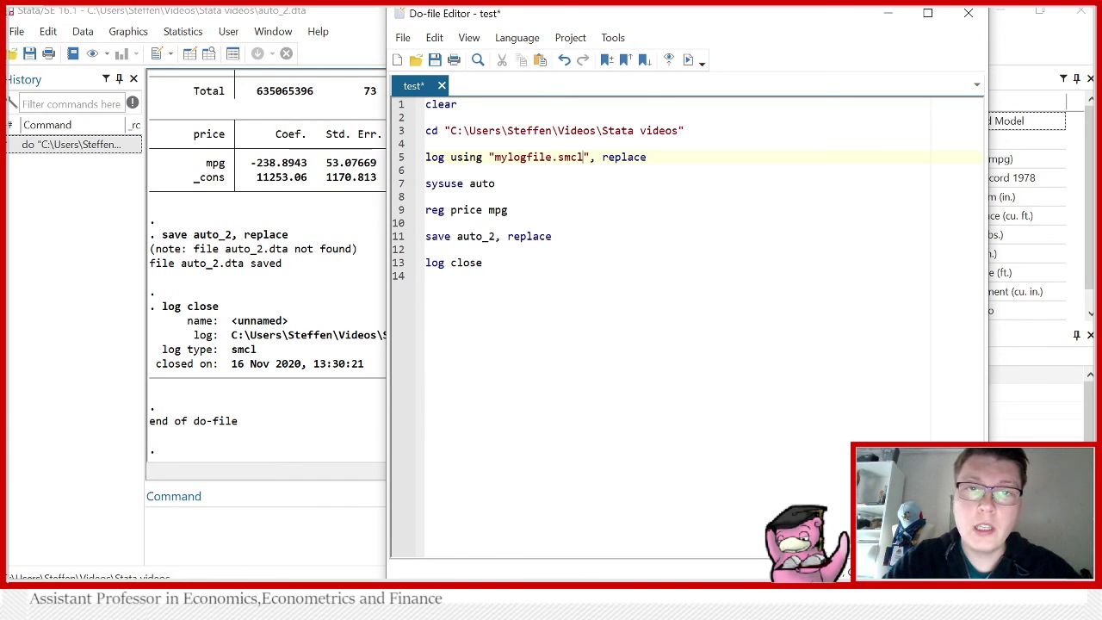
{"action": "left_click", "coordinate": [688, 59]}
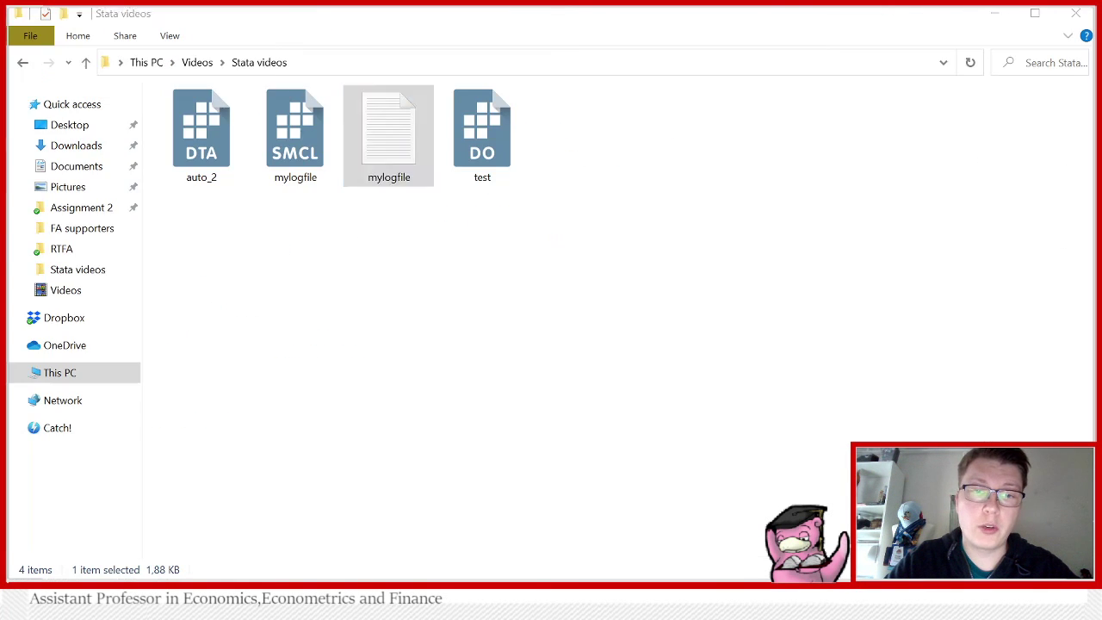
Open the SMCL mylogfile from the videos folder in Stata's Viewer, review it, and close it.
{"action": "left_click", "coordinate": [436, 297]}
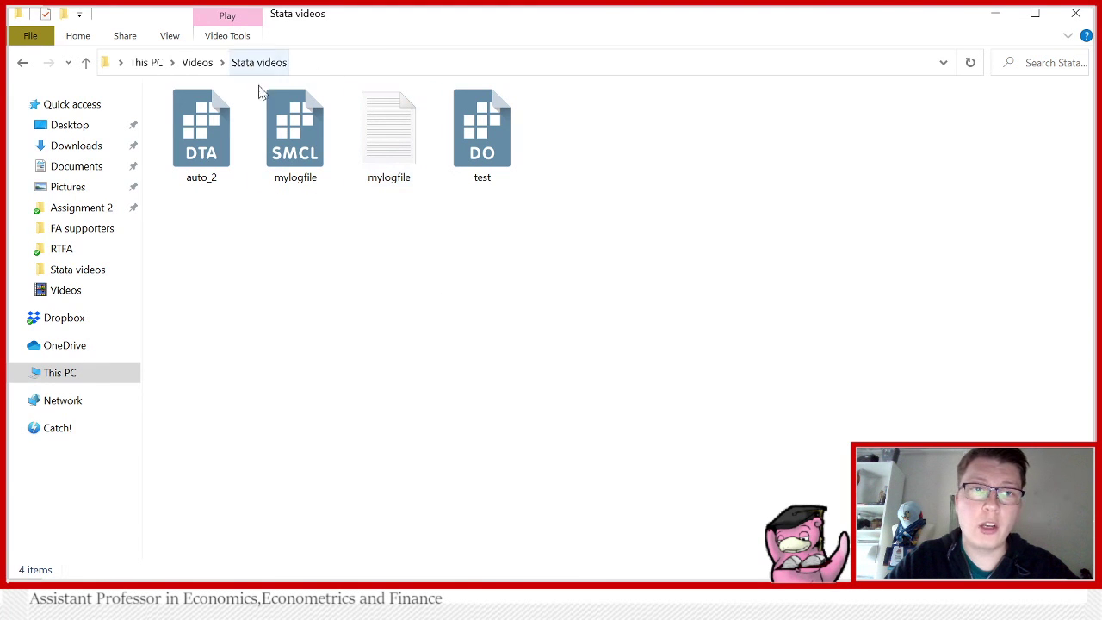
{"action": "left_click", "coordinate": [291, 148]}
{"action": "double_click", "coordinate": [291, 148]}
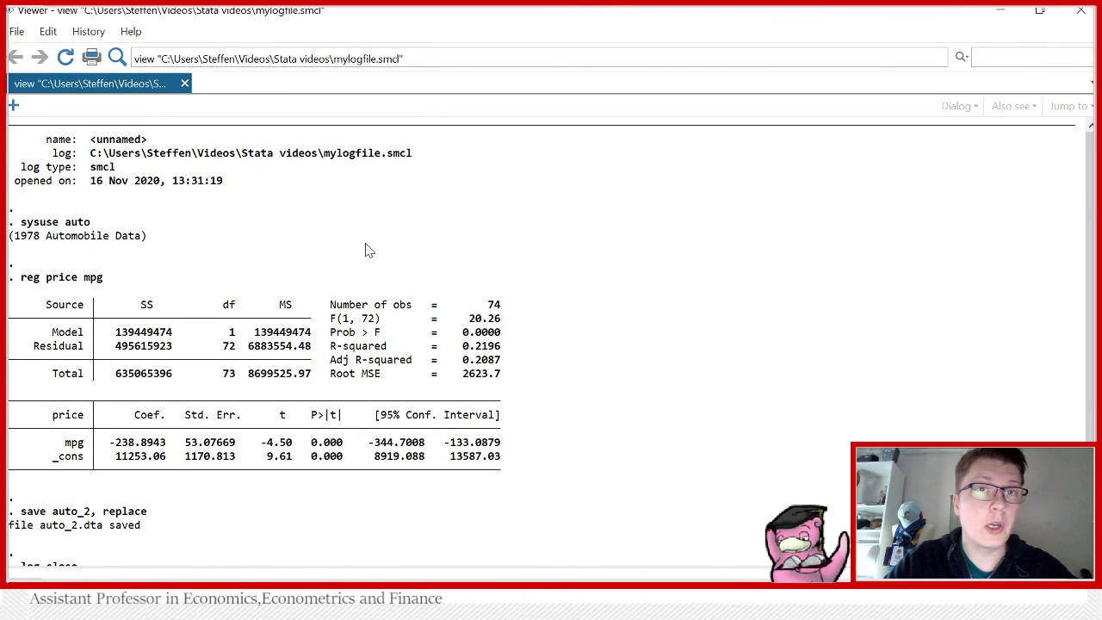
{"action": "scroll", "coordinate": [375, 234], "scroll_direction": "down", "scroll_amount": 2}
{"action": "scroll", "coordinate": [388, 259], "scroll_direction": "up", "scroll_amount": 2}
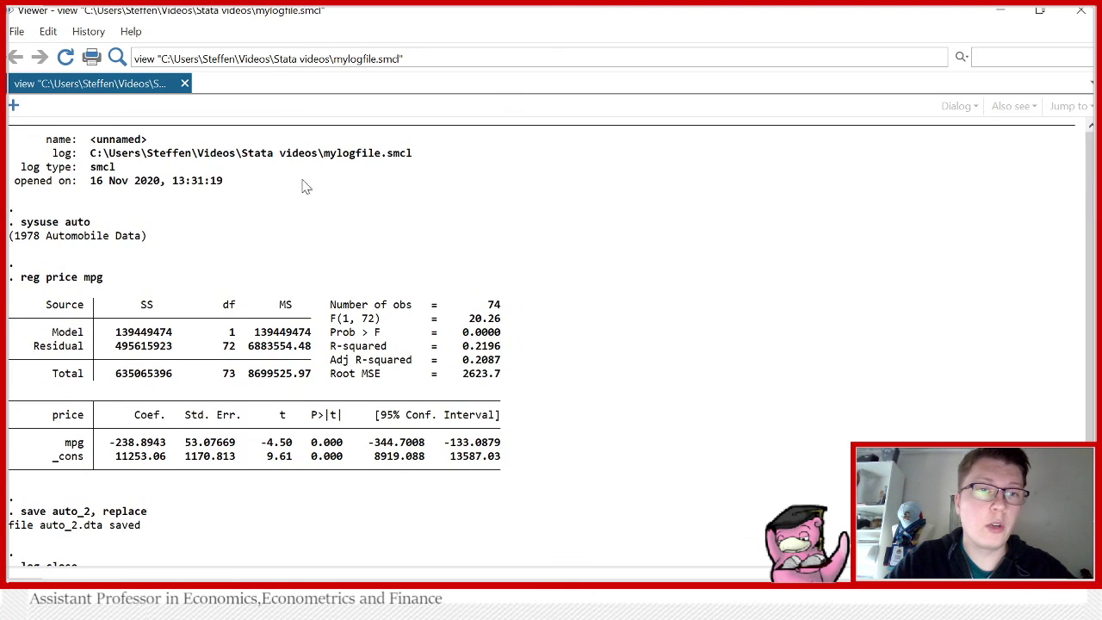
{"action": "left_click", "coordinate": [1081, 11]}
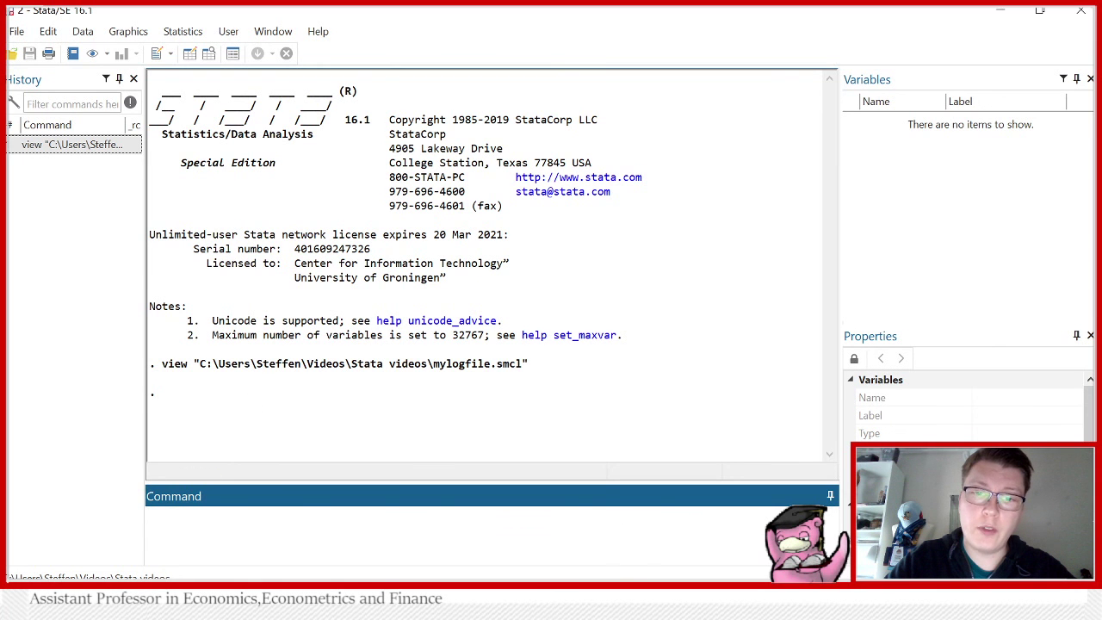
Look over the Results window with auto_2.dta, then bring the Do-file Editor back to front.
{"action": "mouse_move", "coordinate": [613, 610]}
{"action": "left_click", "coordinate": [517, 500]}
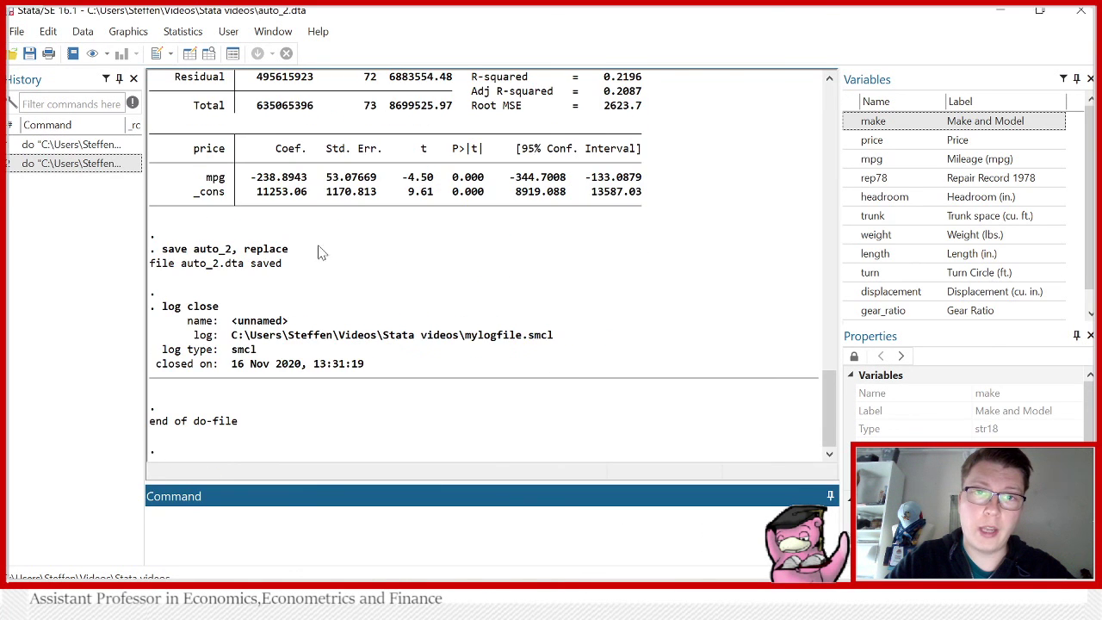
{"action": "scroll", "coordinate": [302, 254], "scroll_direction": "up", "scroll_amount": 5}
{"action": "scroll", "coordinate": [302, 254], "scroll_direction": "down", "scroll_amount": 8}
{"action": "scroll", "coordinate": [450, 255], "scroll_direction": "up", "scroll_amount": 7}
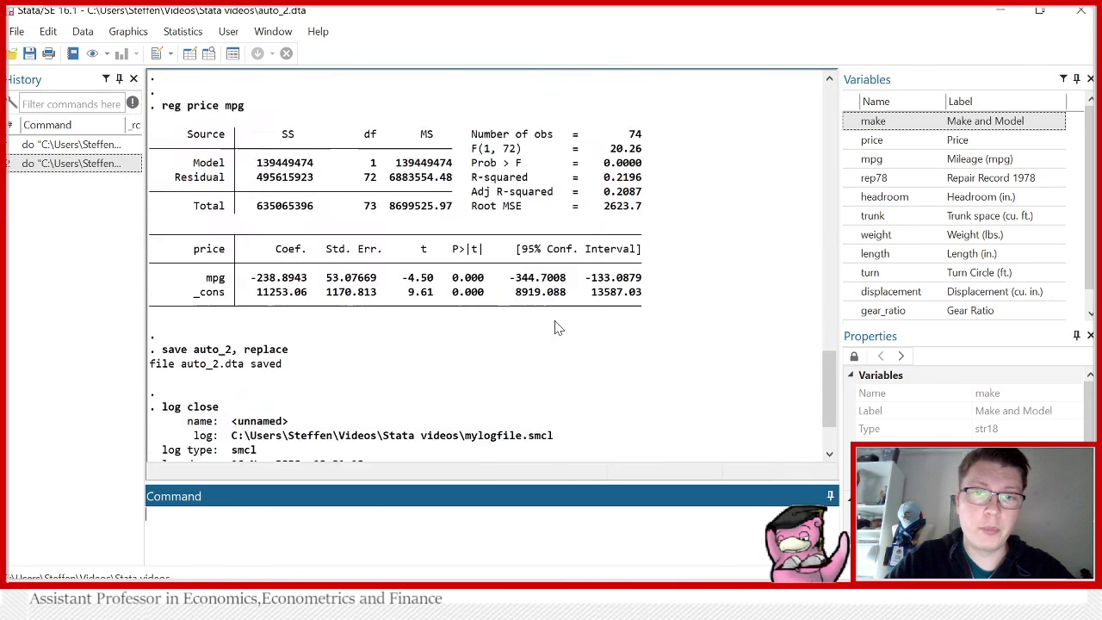
{"action": "mouse_move", "coordinate": [613, 610]}
{"action": "left_click", "coordinate": [619, 517]}
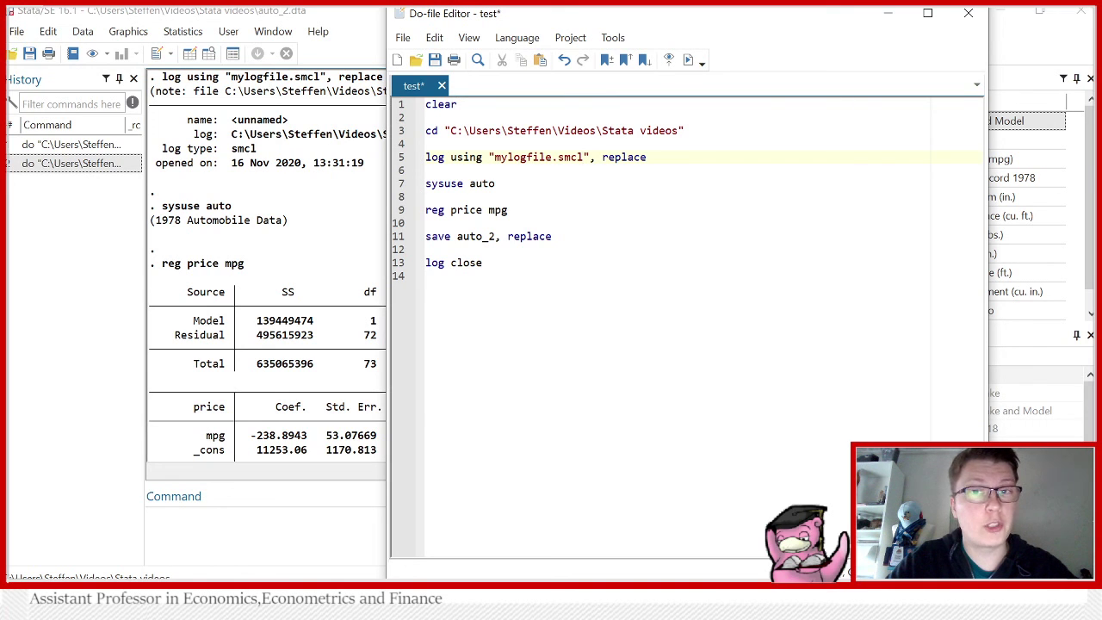
Duplicate the log using line and change the first copy's extension to .txt.
{"action": "left_click", "coordinate": [400, 157]}
{"action": "key", "text": "ctrl+c"}
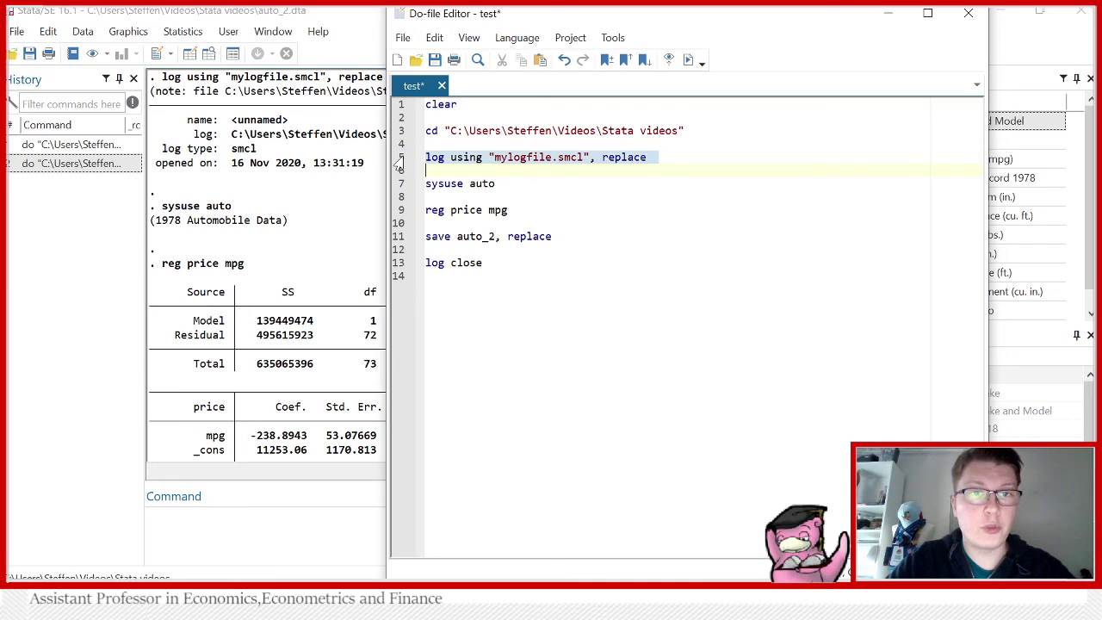
{"action": "left_click", "coordinate": [426, 170]}
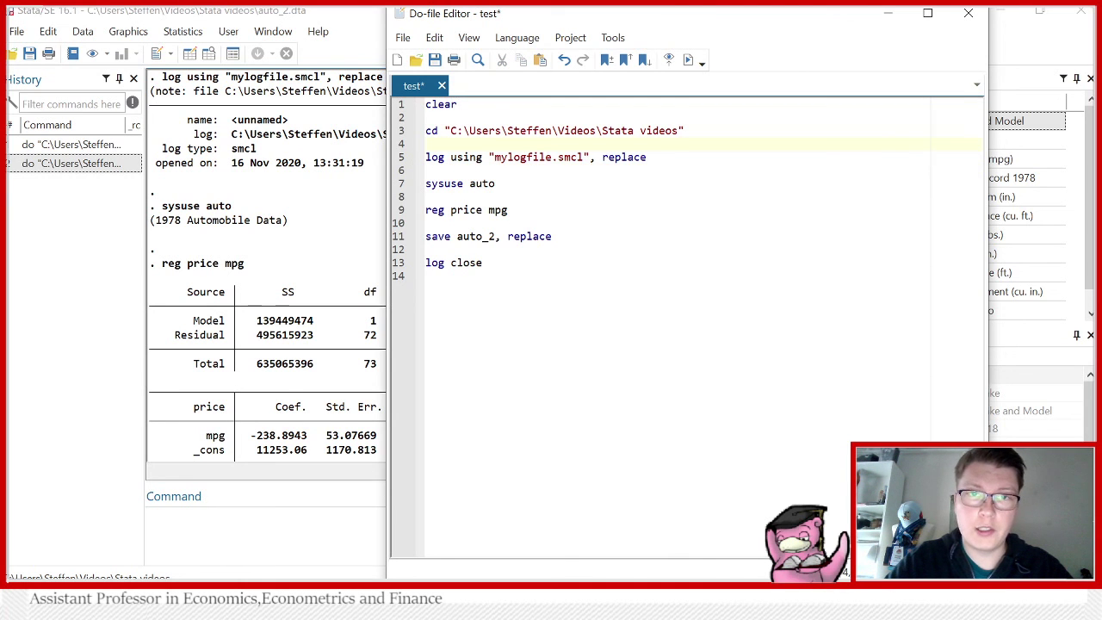
{"action": "key", "text": "ctrl+v"}
{"action": "key", "text": "BackSpace"}
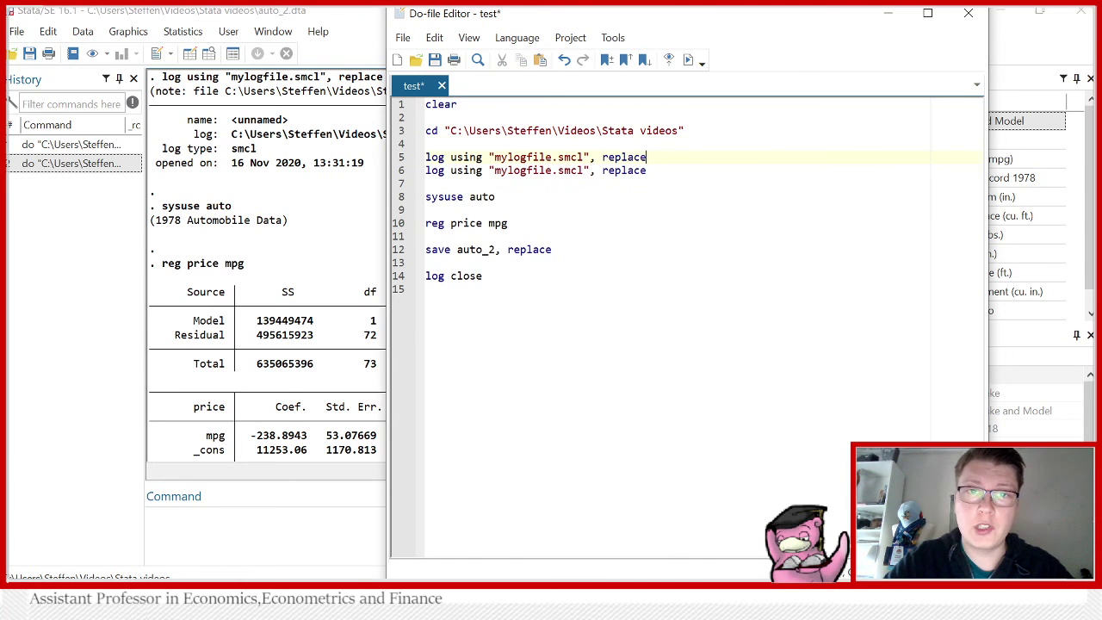
{"action": "key", "text": "Left"}
{"action": "key", "text": "Left"}
{"action": "key", "text": "Left"}
{"action": "key", "text": "Left"}
{"action": "key", "text": "Left"}
{"action": "key", "text": "Left"}
{"action": "key", "text": "Left"}
{"action": "key", "text": "Left"}
{"action": "key", "text": "Left"}
{"action": "key", "text": "Left"}
{"action": "key", "text": "BackSpace"}
{"action": "key", "text": "BackSpace"}
{"action": "key", "text": "BackSpace"}
{"action": "key", "text": "BackSpace"}
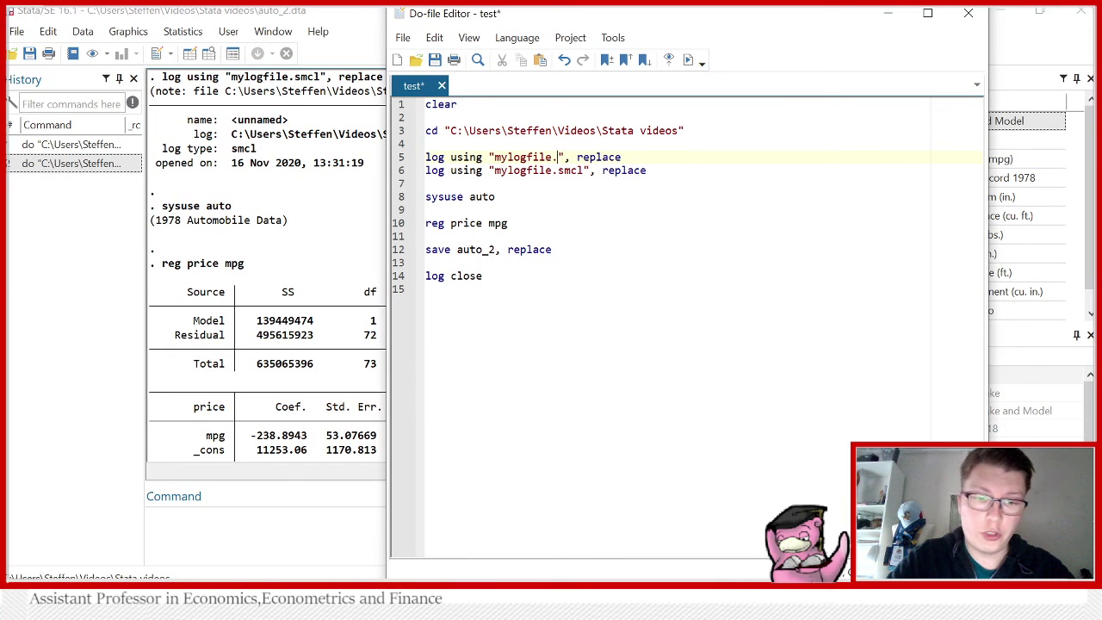
{"action": "type", "text": "txt"}
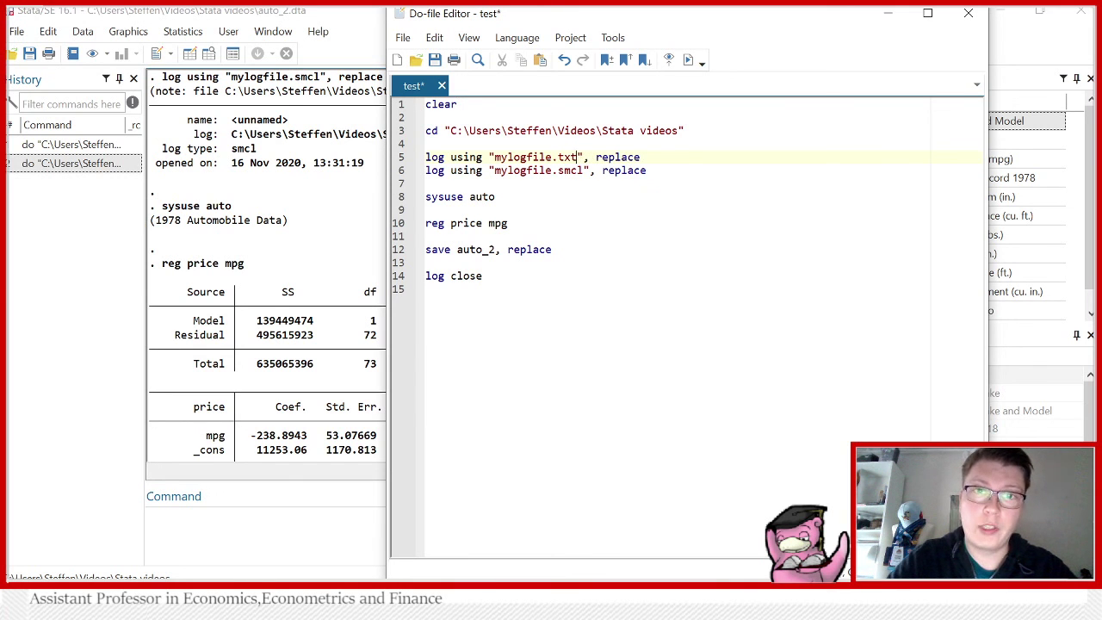
Comment out the mylogfile.txt log line with // and rerun the do-file.
{"action": "left_click", "coordinate": [426, 157]}
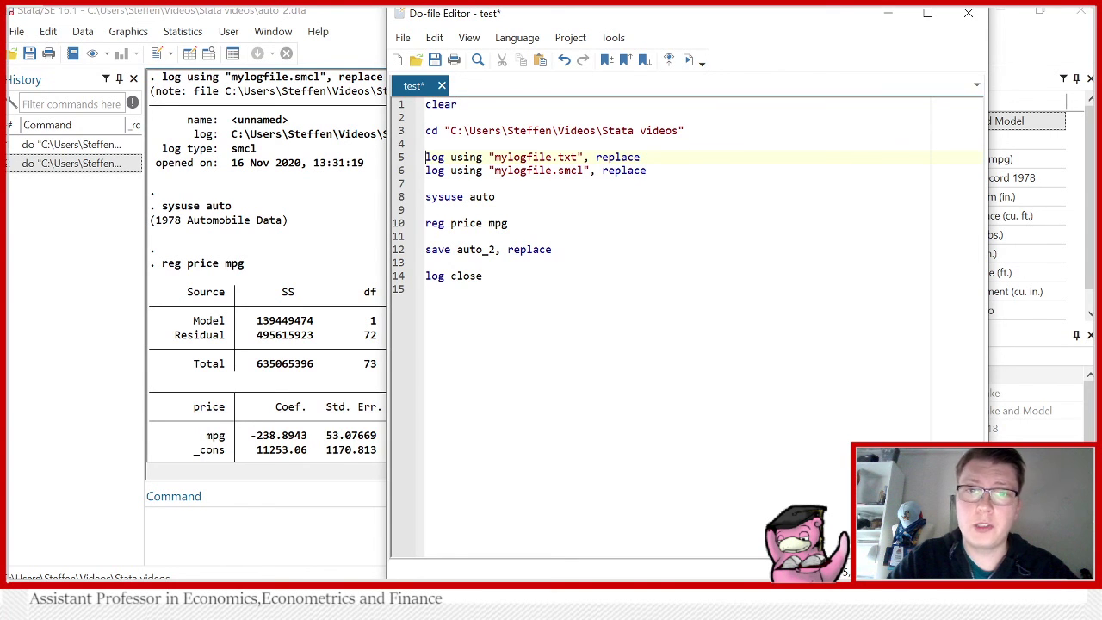
{"action": "type", "text": "//"}
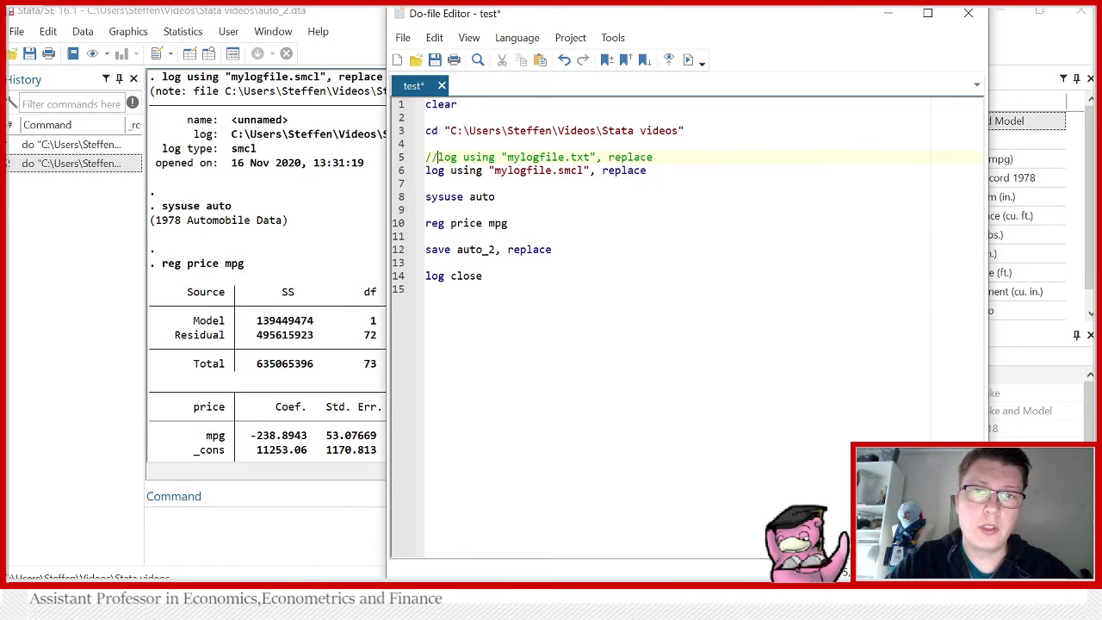
{"action": "left_click", "coordinate": [689, 60]}
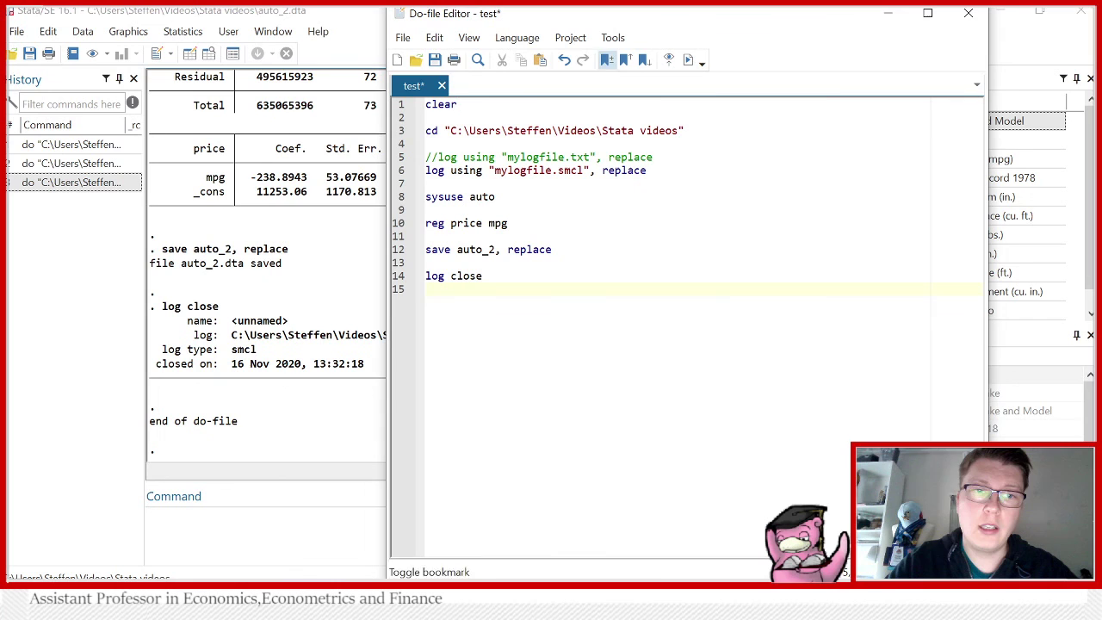